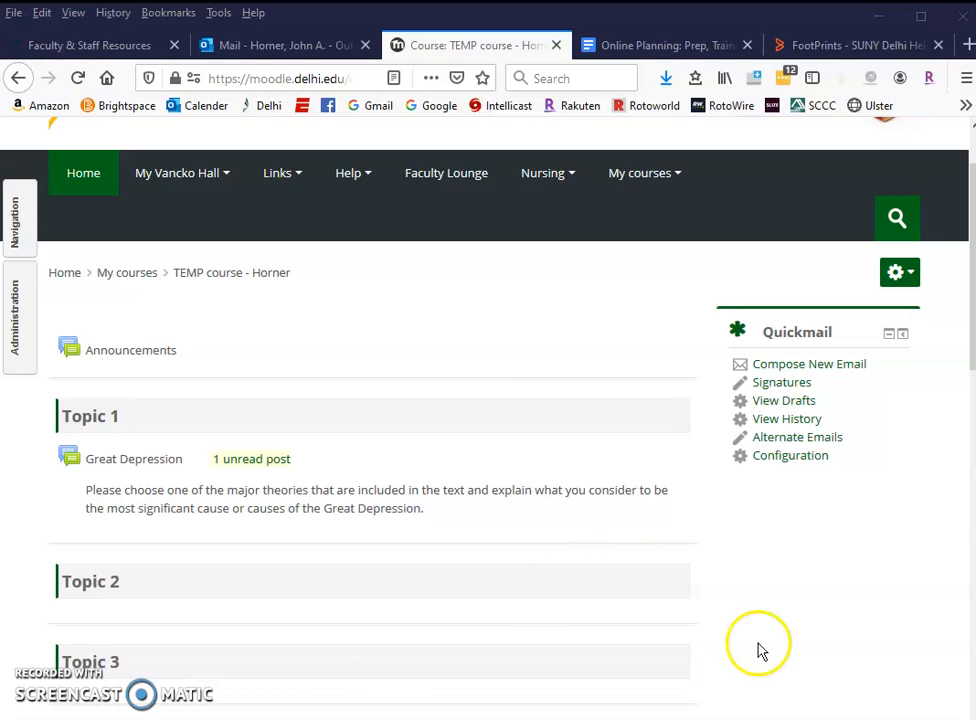
- Turn on editing for the course and add a new Assignment activity to Topic 2
click(895, 275)
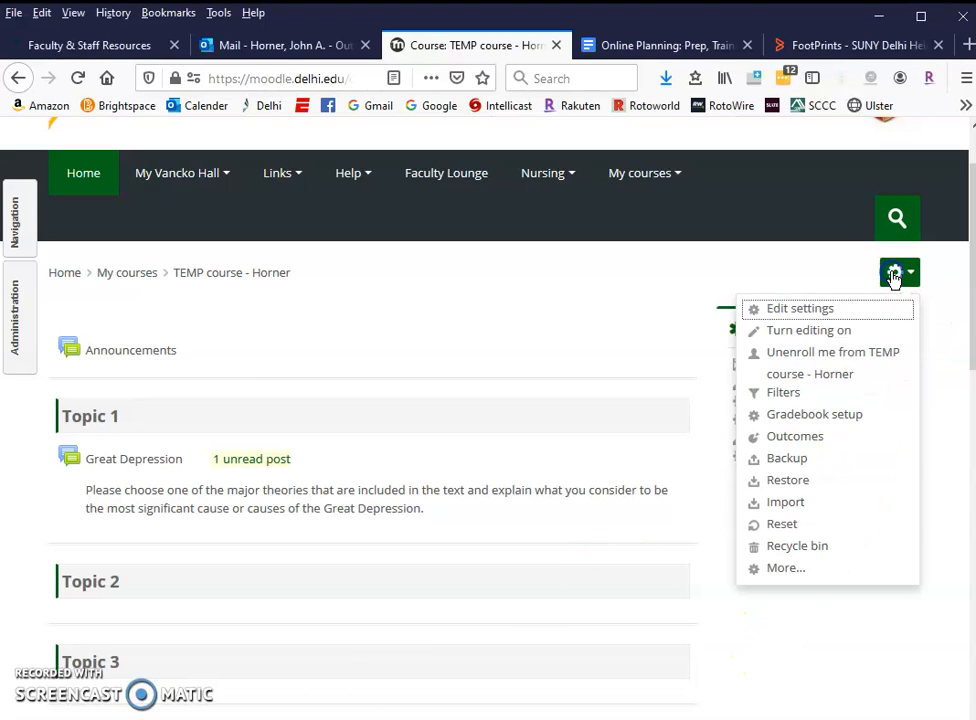
click(825, 328)
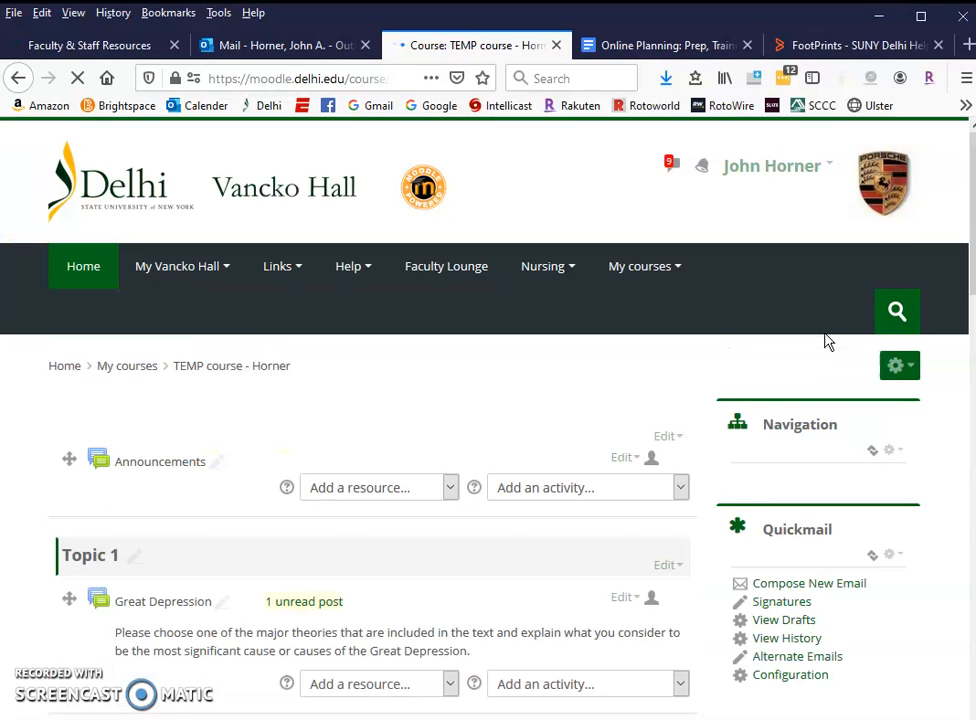
scroll(603, 501, down, 3)
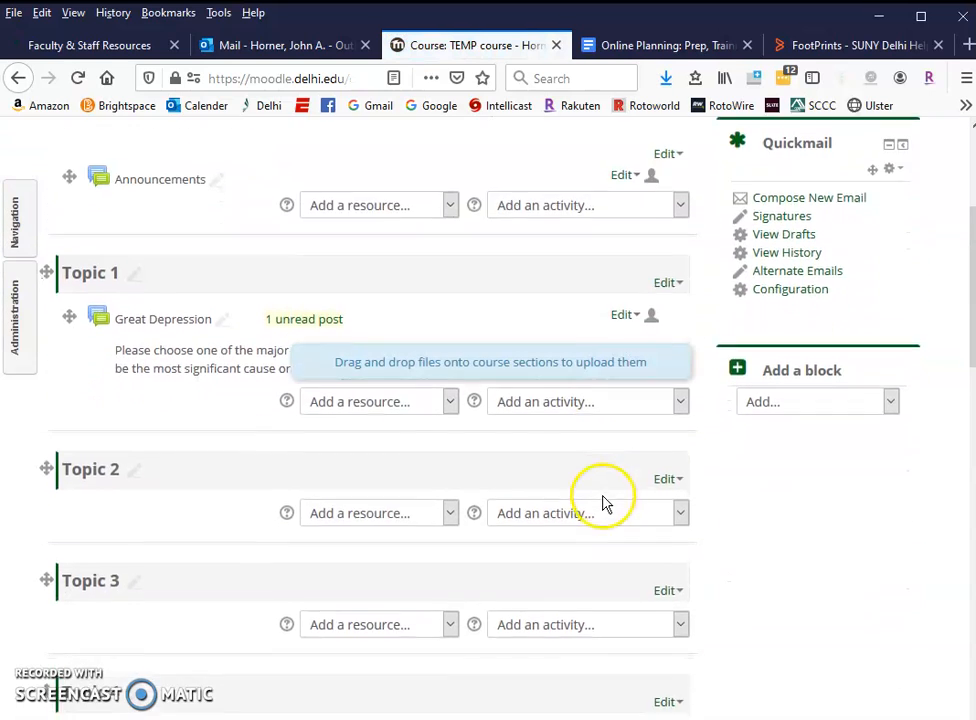
scroll(603, 501, down, 1)
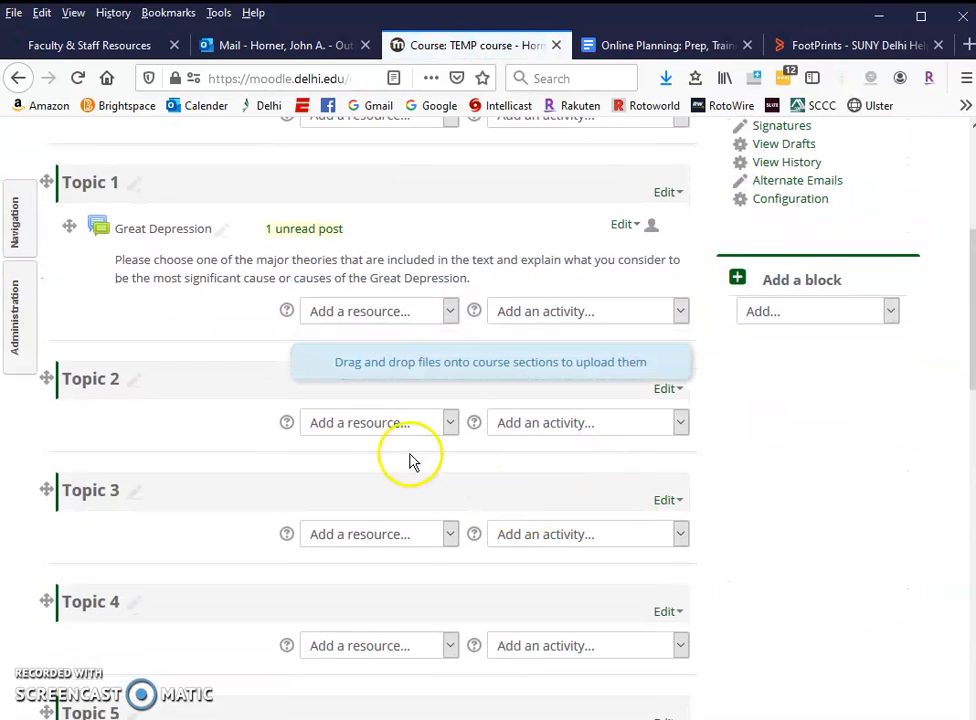
click(585, 432)
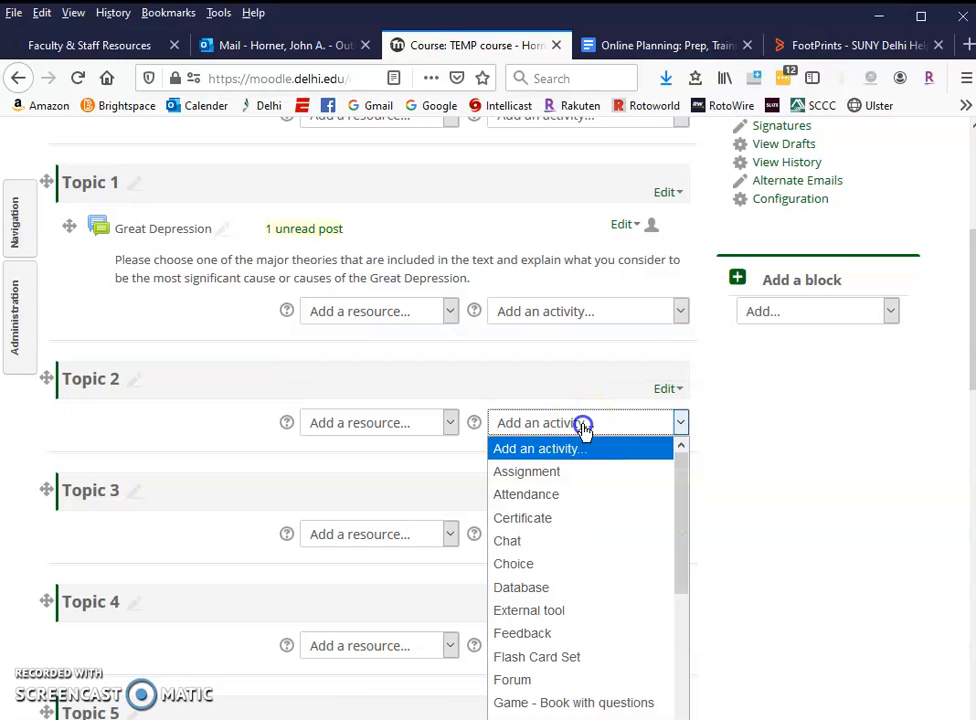
click(531, 475)
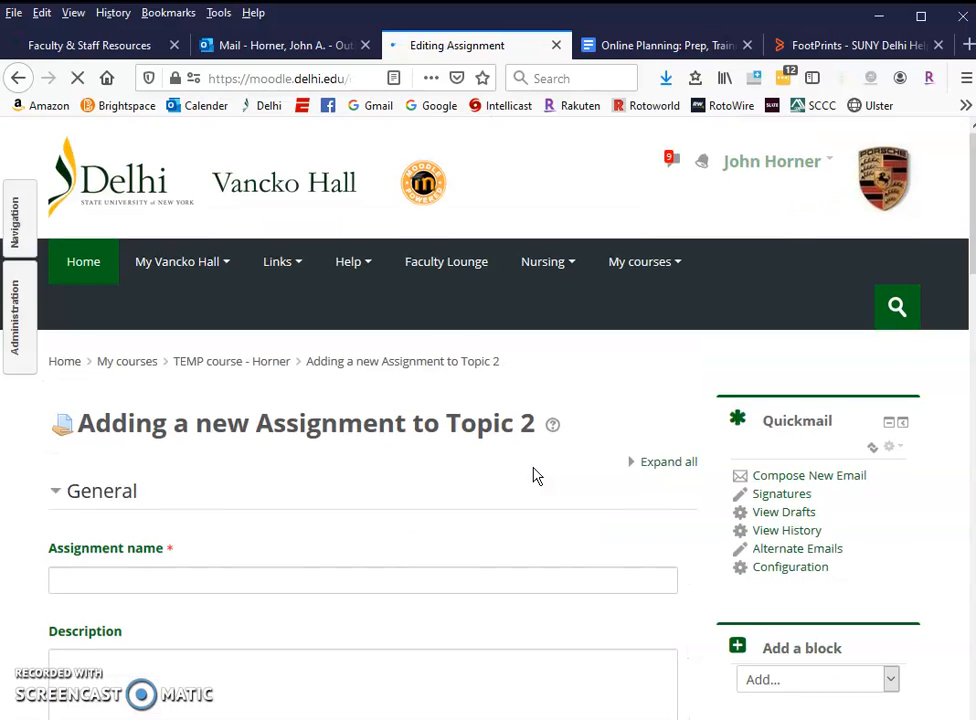
- Expand all settings, name the assignment Painting, and enter a description requesting a 500 word Word or pdf essay on American Progress, page 45, with numbered questions
scroll(535, 476, down, 3)
click(663, 282)
click(268, 398)
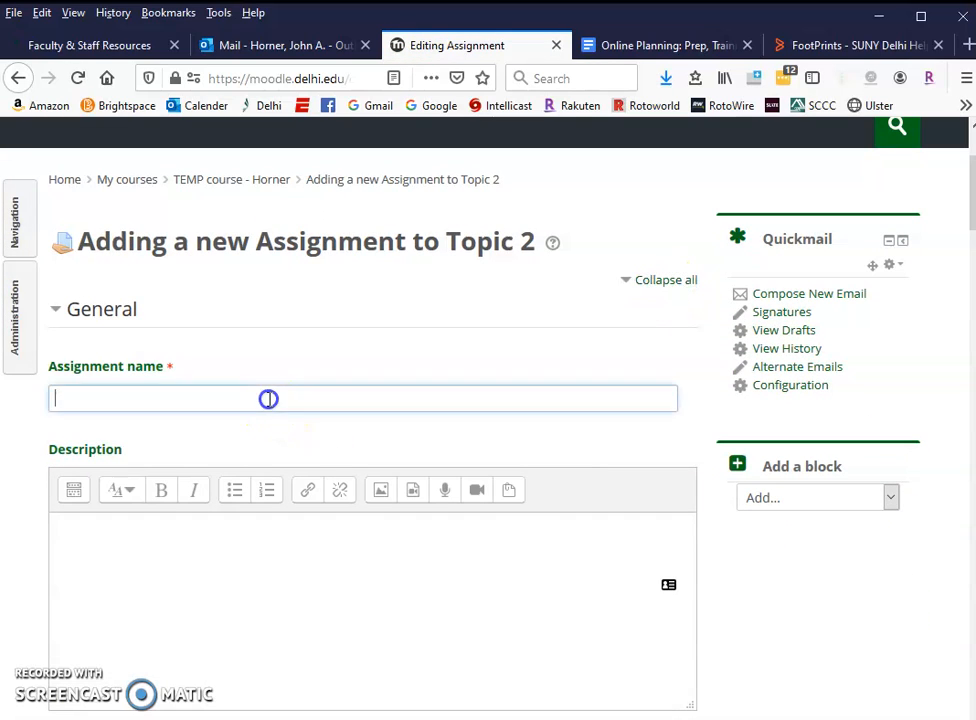
text(Painting)
click(227, 562)
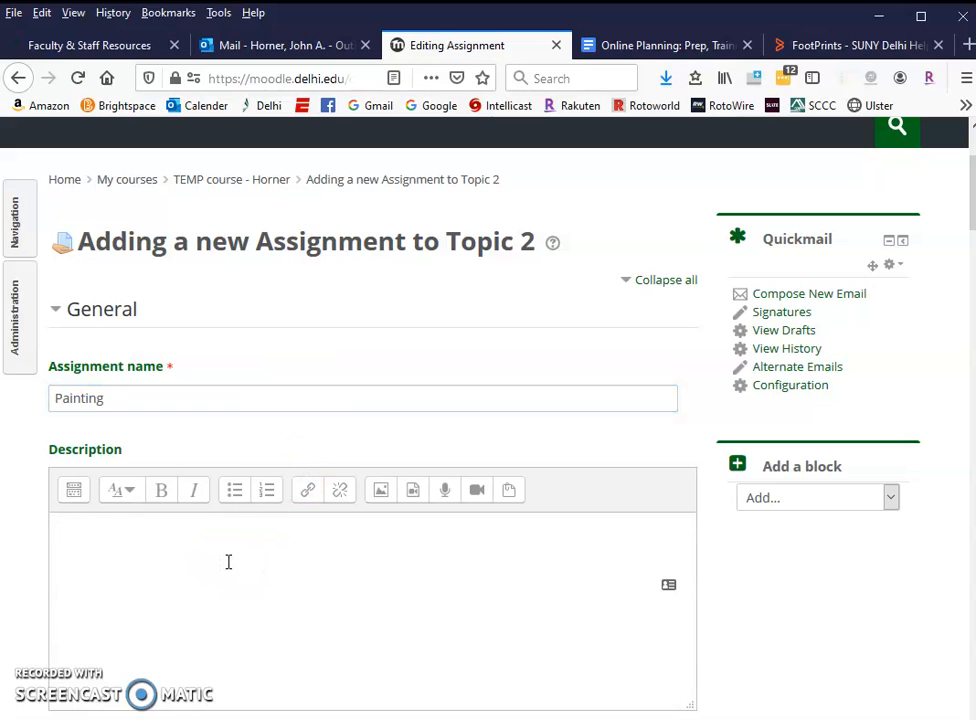
text(In a 500 word essay that is in Word or pdf format, please examine the Thomas Gast painting American Progress found on page 45 of your text, and answer the following questions. 1. Describe the scene presented by the painter.  What is the difference between the left and right side of the painting.  What does Gast mean by this contrast? 2. Who is the woman in the center of the painting?  What does she symbolize and why do you think the painter made her the focal point of his work?)
scroll(721, 584, down, 2)
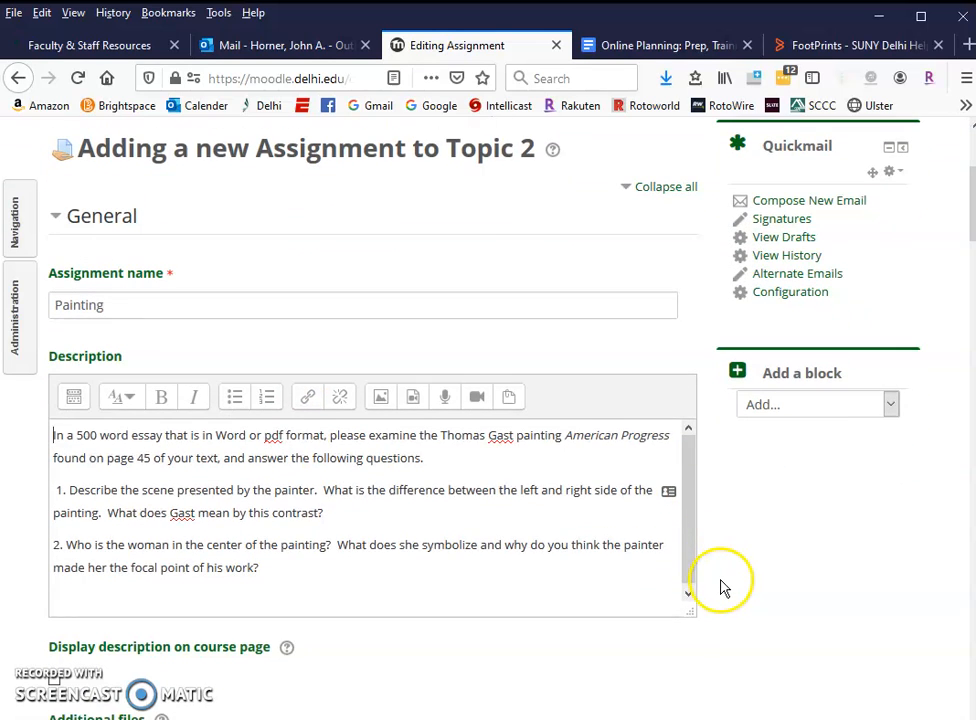
- Review the assignment's additional files area and its availability dates, including submission start, due date, cut-off date and grading reminder
scroll(719, 584, down, 2)
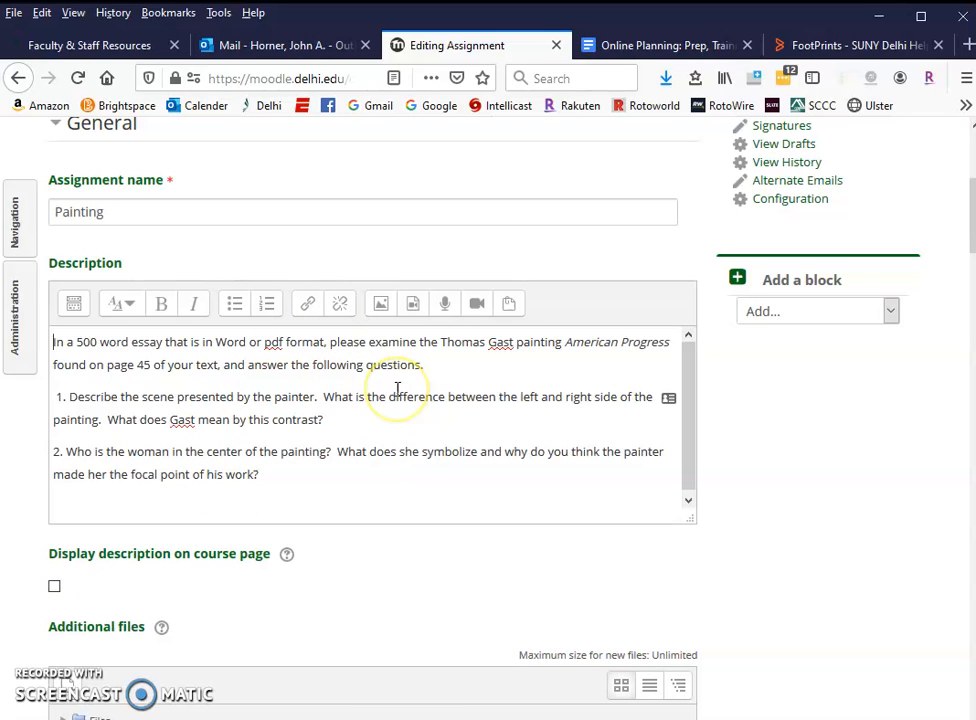
scroll(349, 577, down, 3)
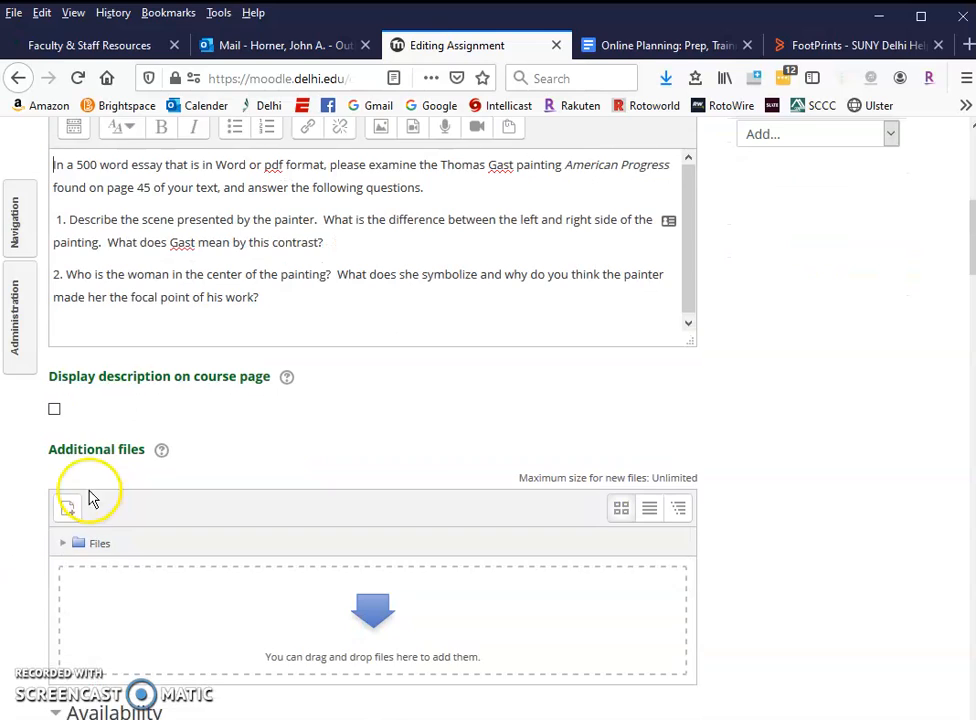
scroll(368, 432, down, 5)
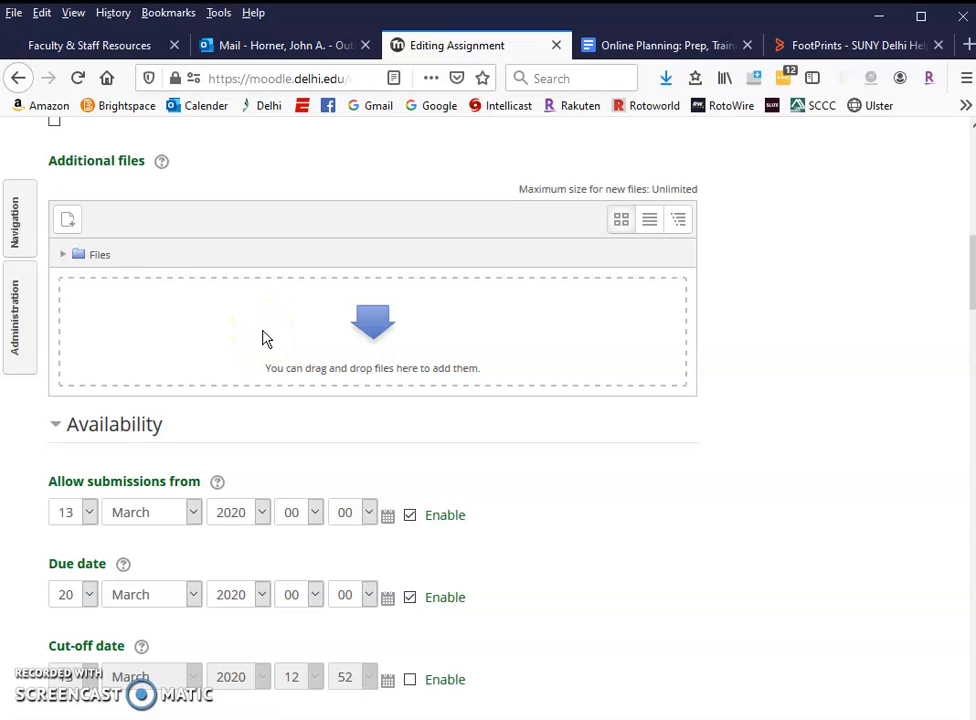
scroll(262, 338, down, 3)
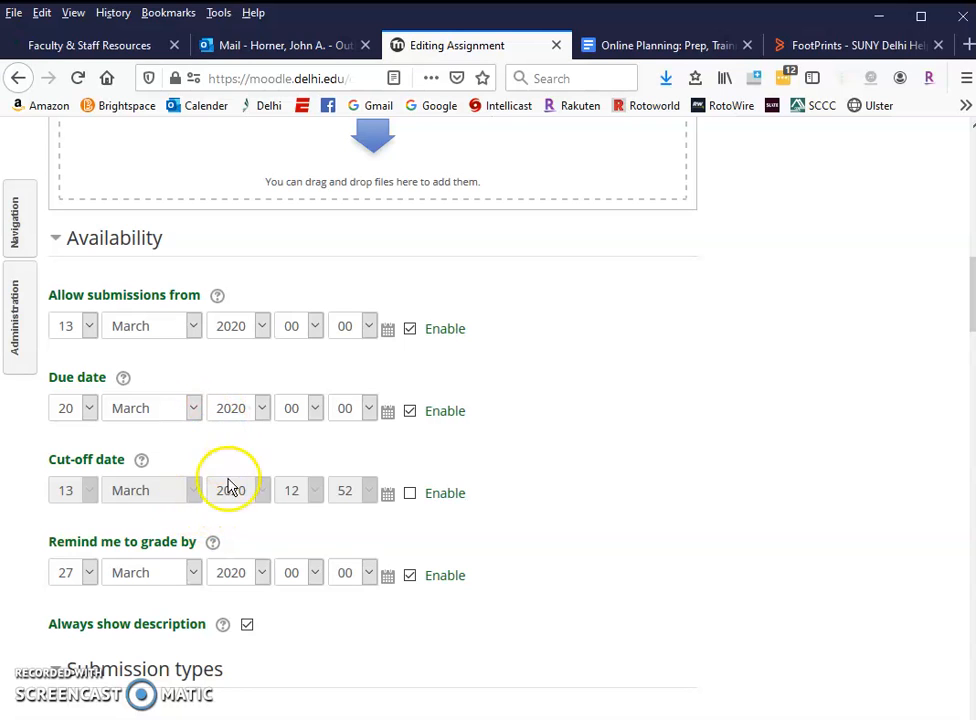
scroll(474, 565, down, 1)
scroll(472, 562, down, 3)
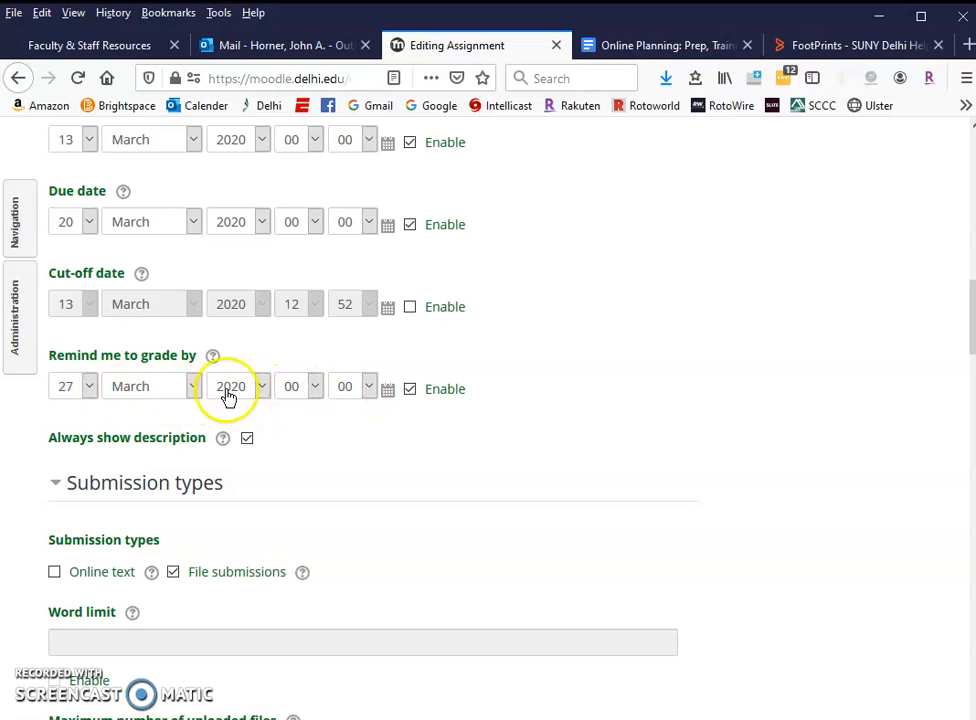
click(157, 396)
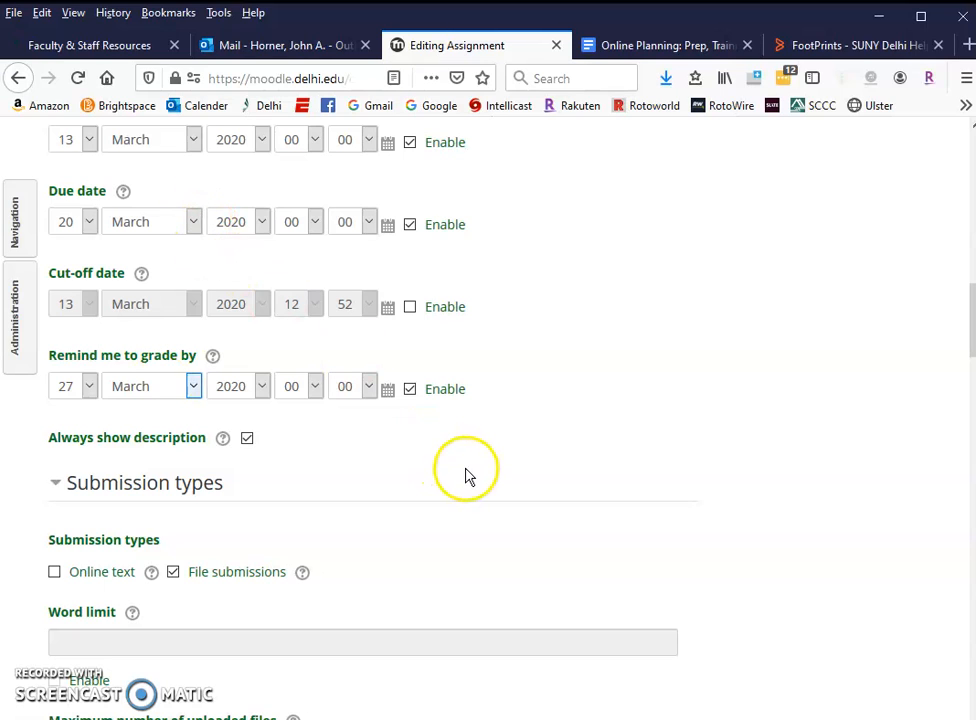
- Examine the assignment's submission types, feedback types, submission settings, group settings, notifications, grade options and common module settings
scroll(464, 472, down, 3)
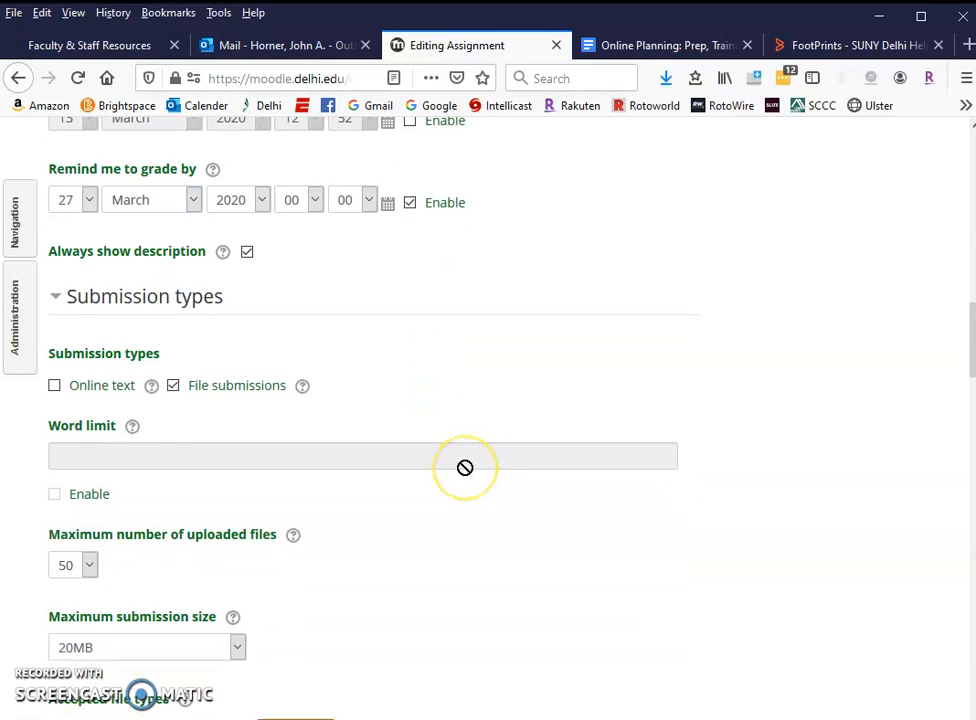
scroll(465, 472, down, 2)
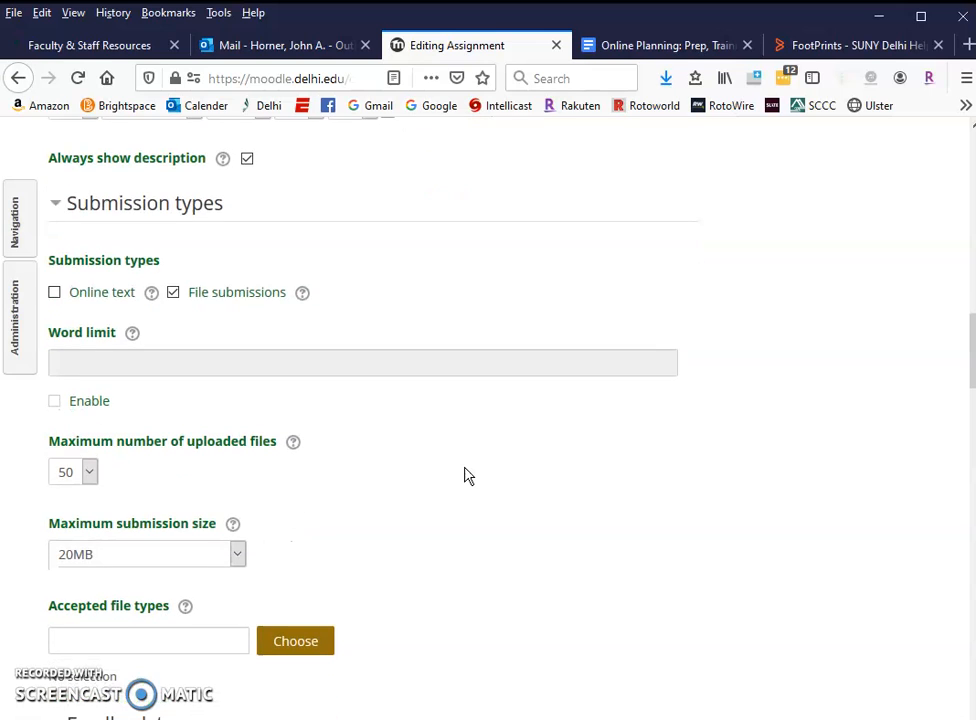
scroll(466, 476, down, 3)
scroll(464, 475, down, 2)
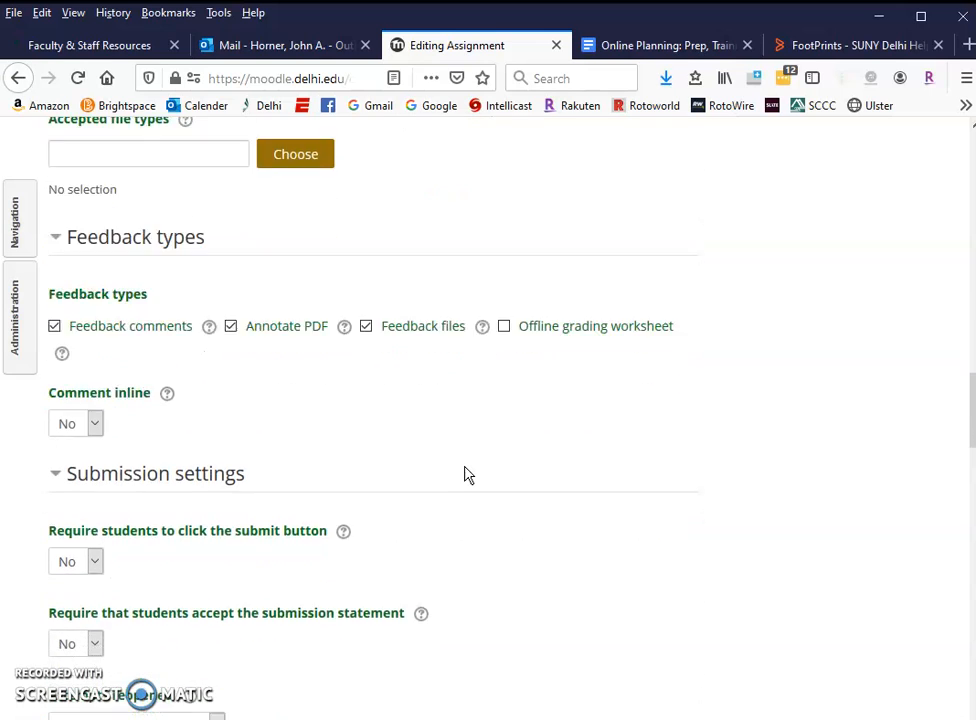
scroll(467, 476, down, 2)
scroll(469, 475, down, 5)
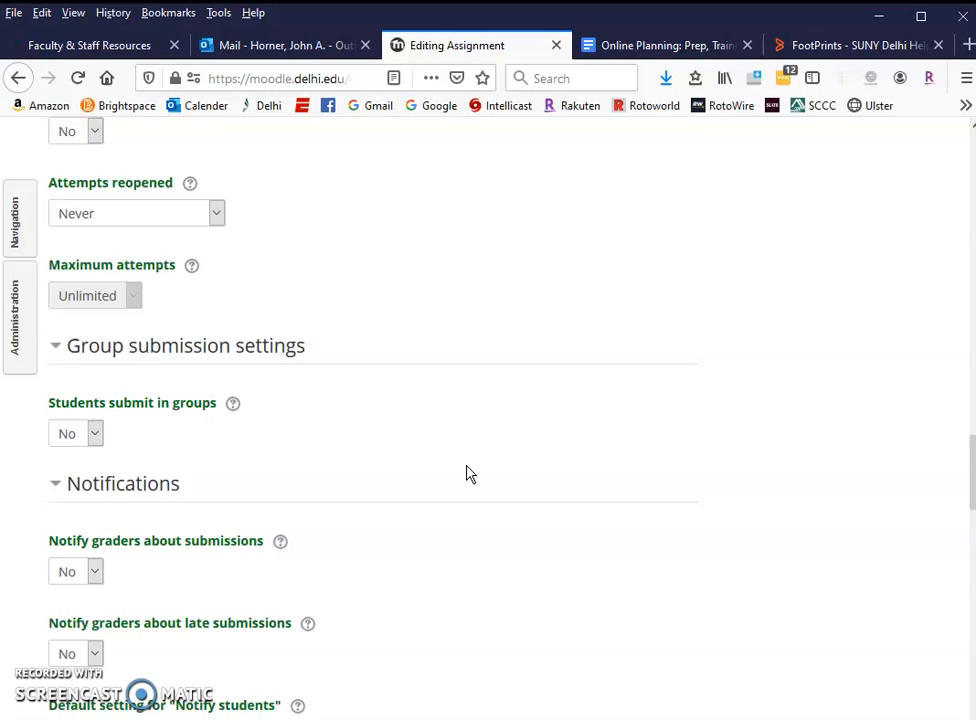
scroll(470, 474, down, 2)
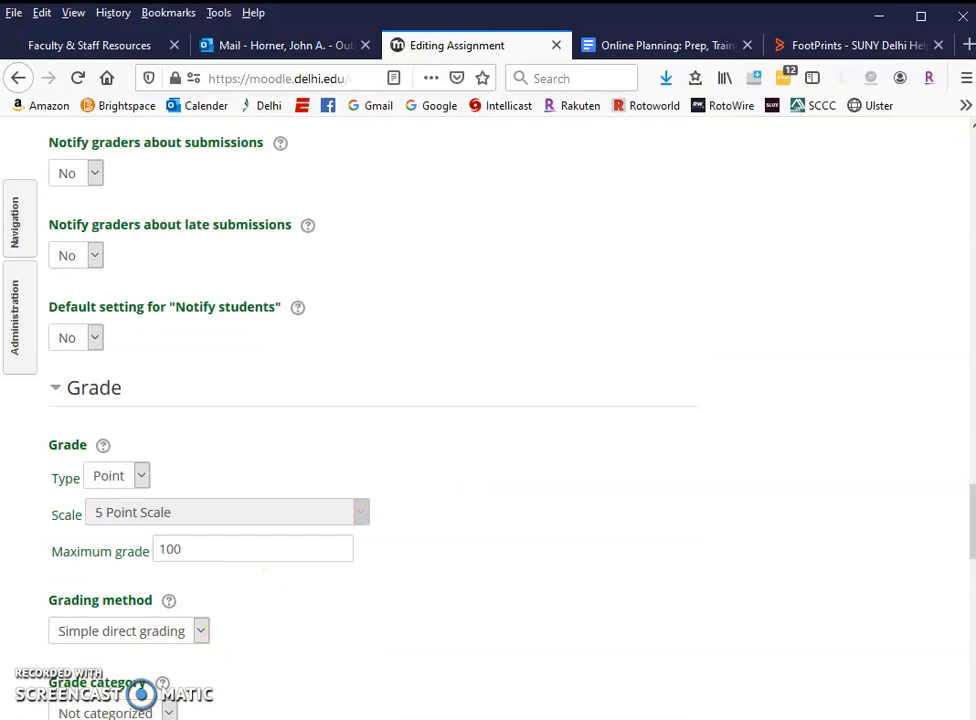
scroll(414, 475, down, 3)
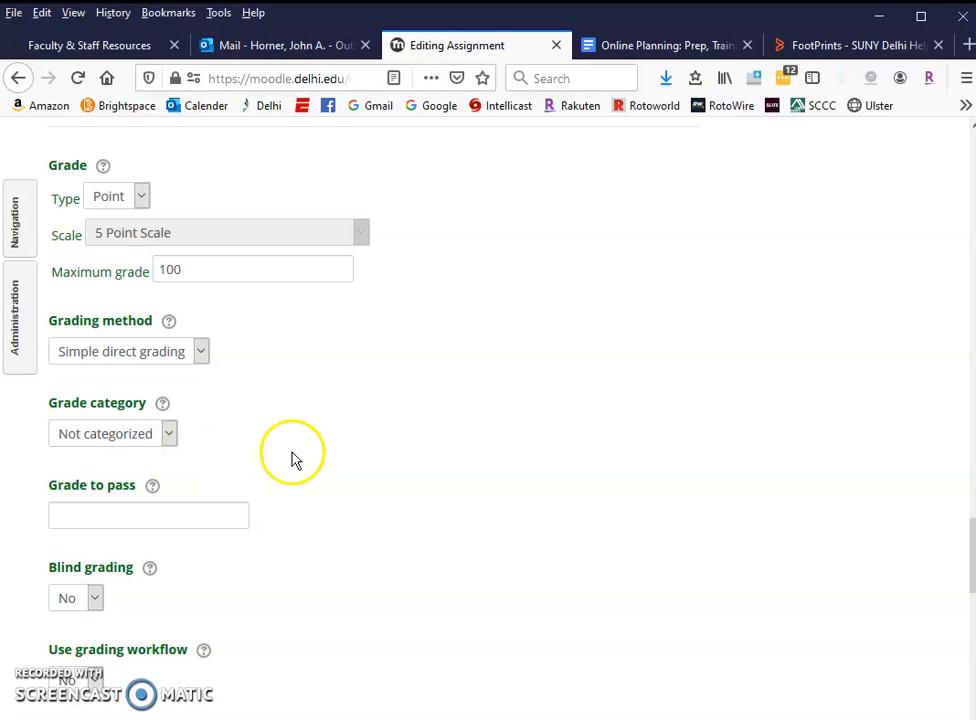
scroll(345, 460, down, 5)
scroll(349, 462, down, 4)
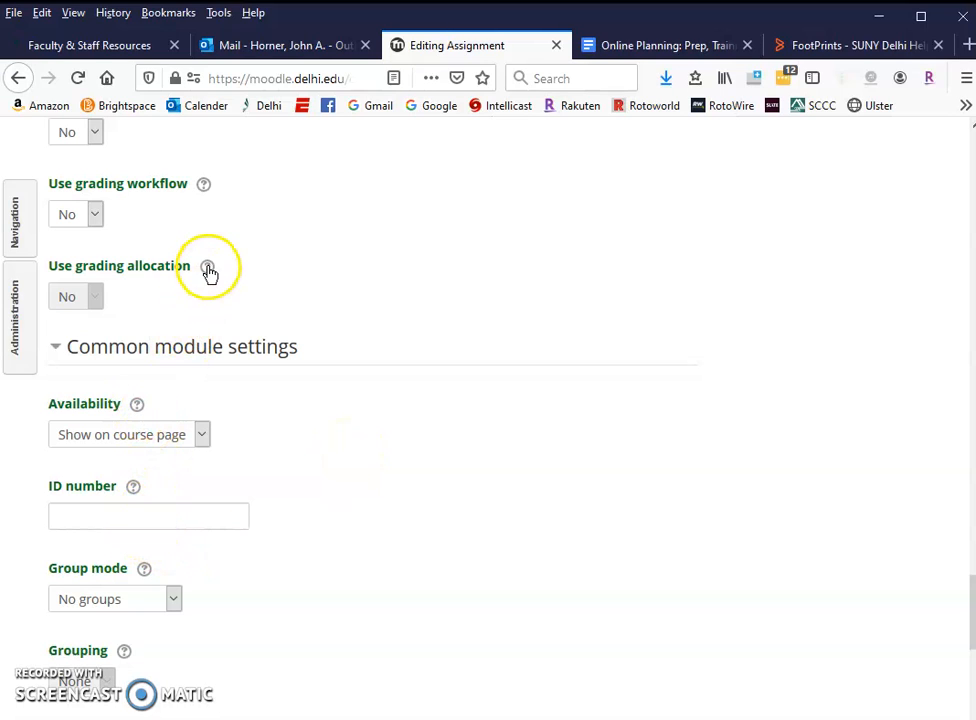
- Save the Painting assignment and return to the course page
scroll(440, 530, down, 3)
scroll(449, 549, down, 15)
click(160, 500)
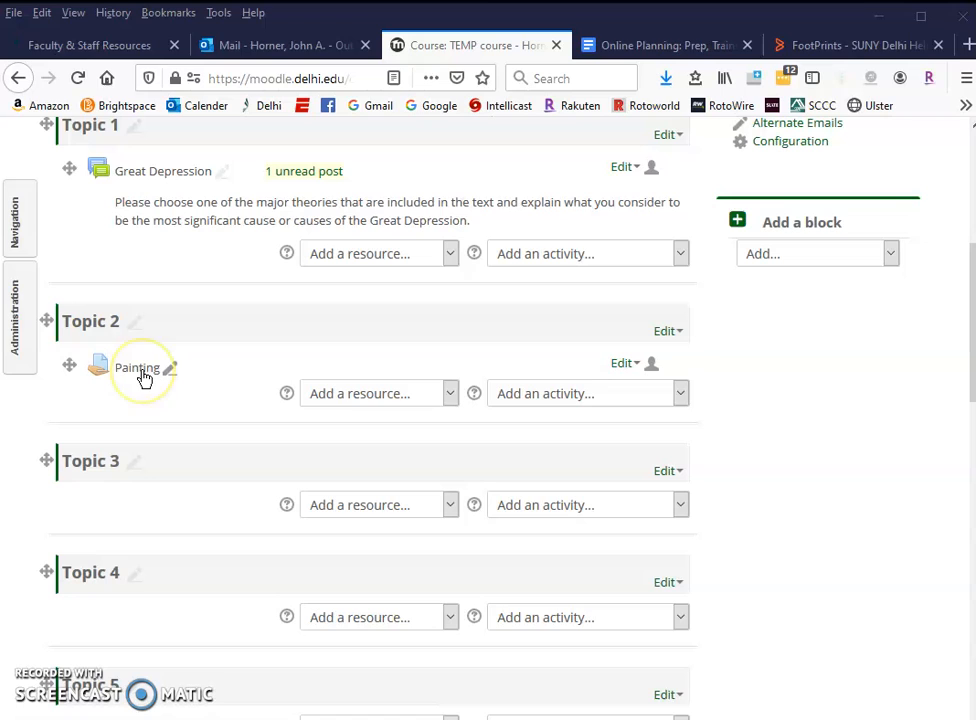
- Open the Painting assignment under Topic 2 and view all student submissions from its grading summary
click(134, 377)
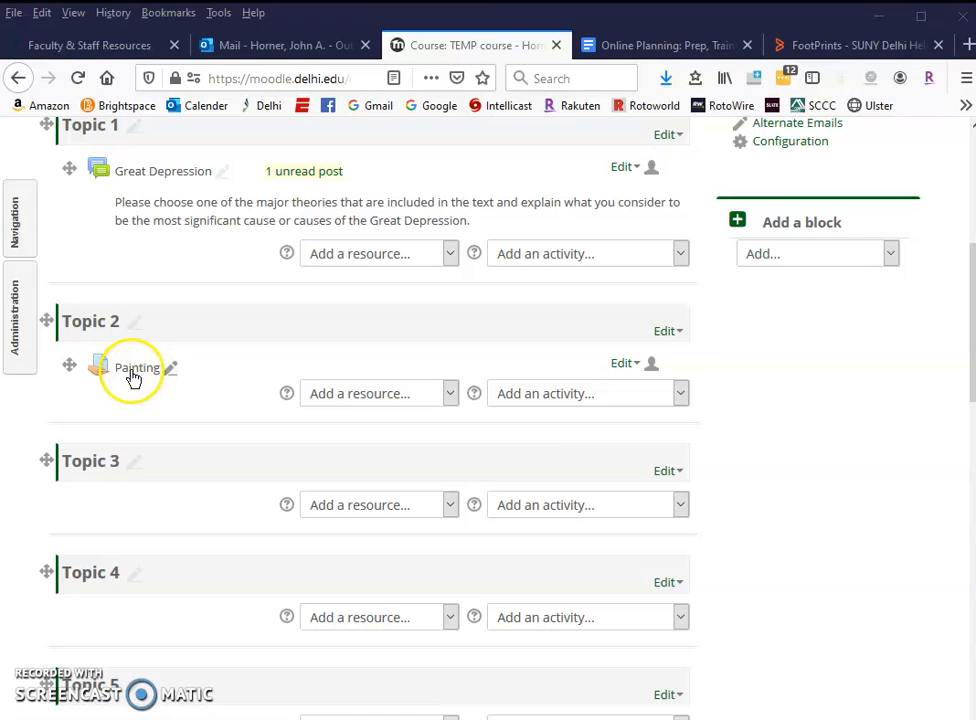
click(134, 377)
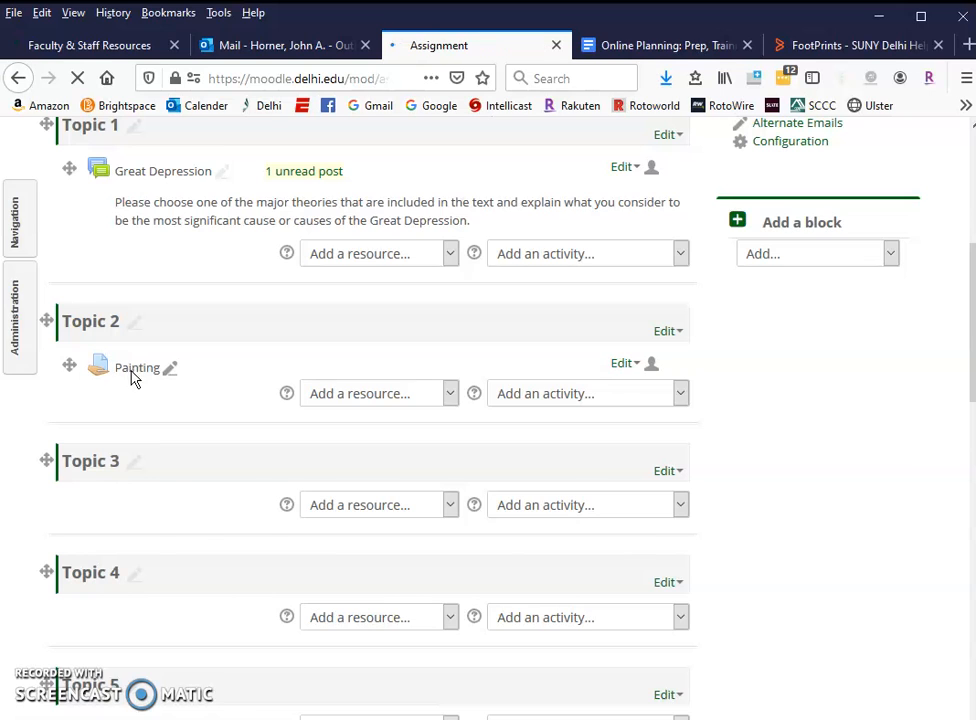
scroll(613, 501, down, 5)
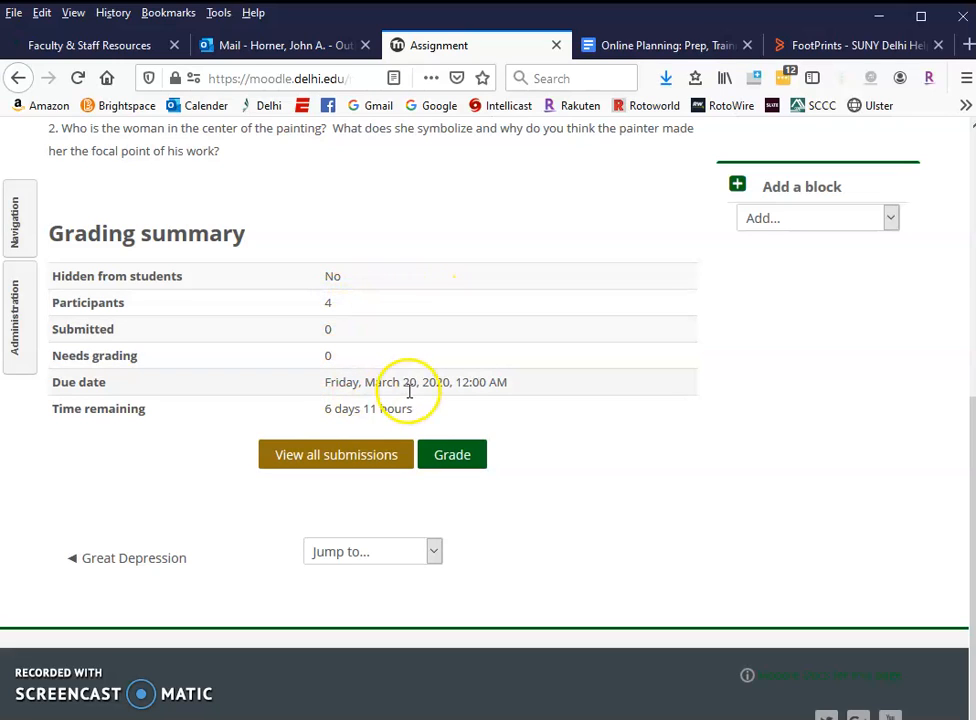
click(349, 462)
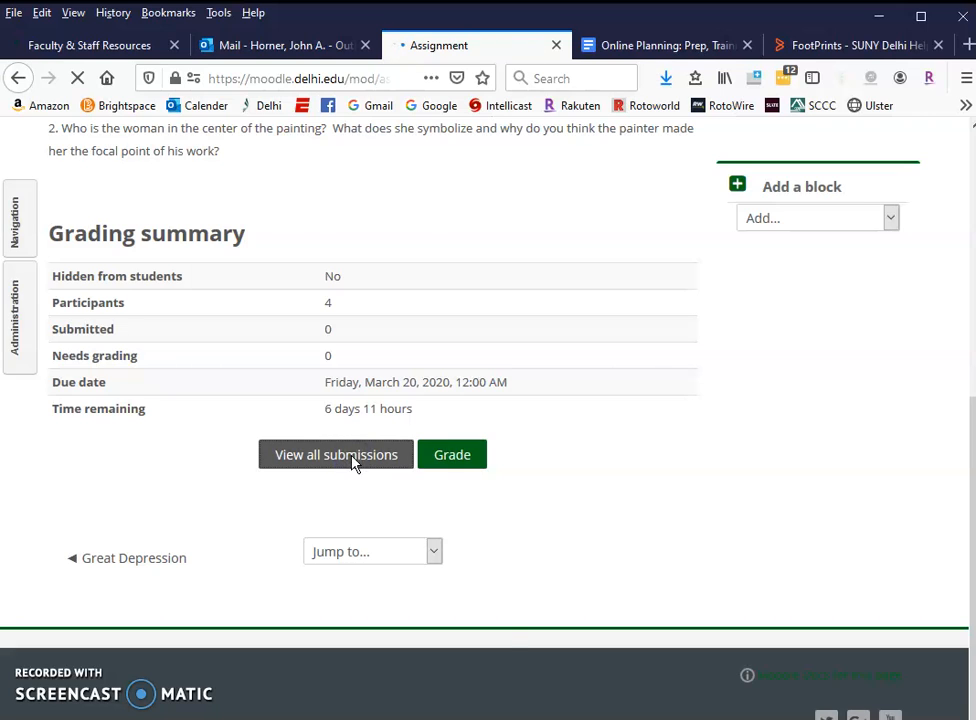
scroll(650, 470, down, 3)
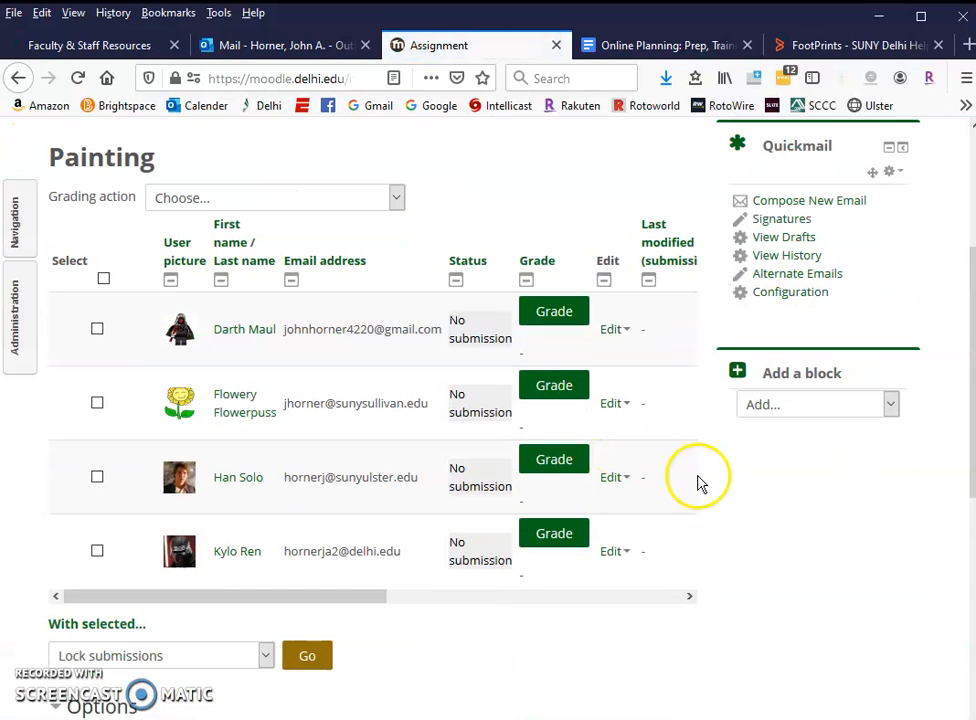